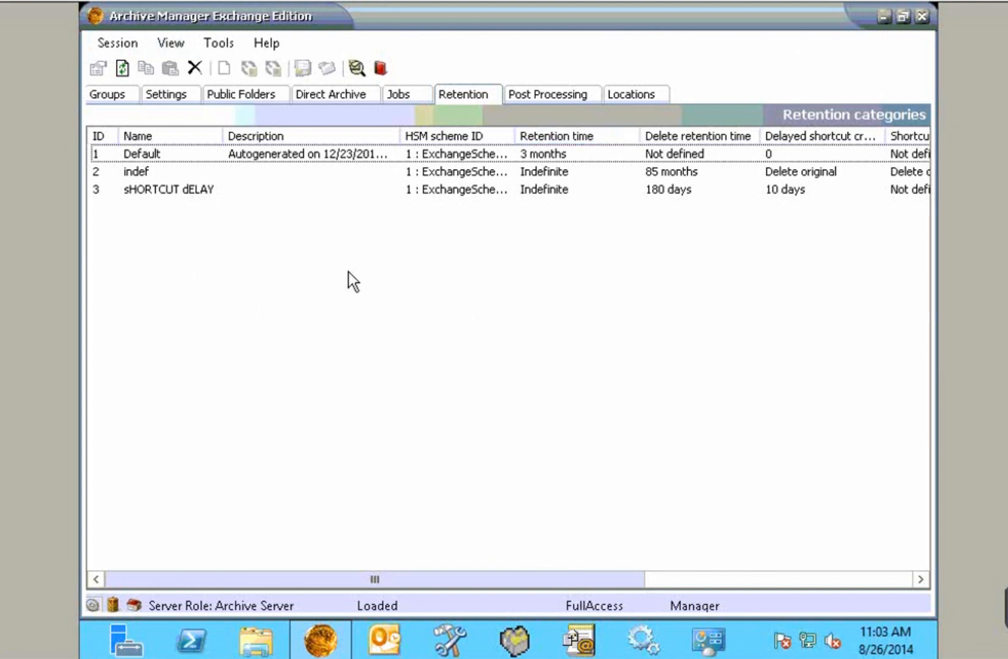
# Start a new retention category named Test with 1 : ExchangeSchema as its target HSM scheme.
pyautogui.rightClick(273, 276)
pyautogui.press('Return')
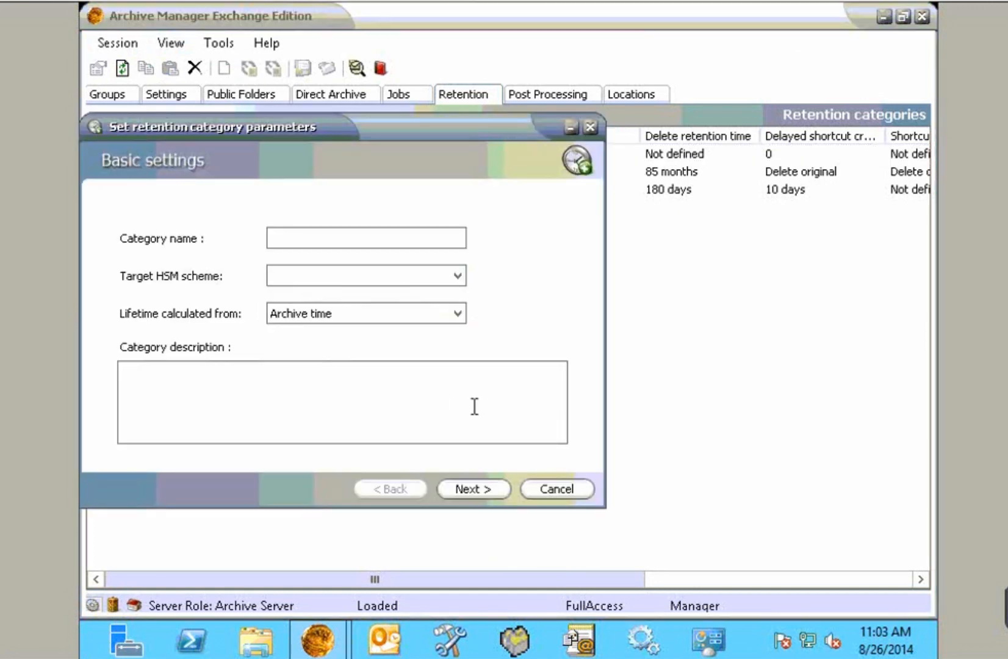
pyautogui.click(432, 275)
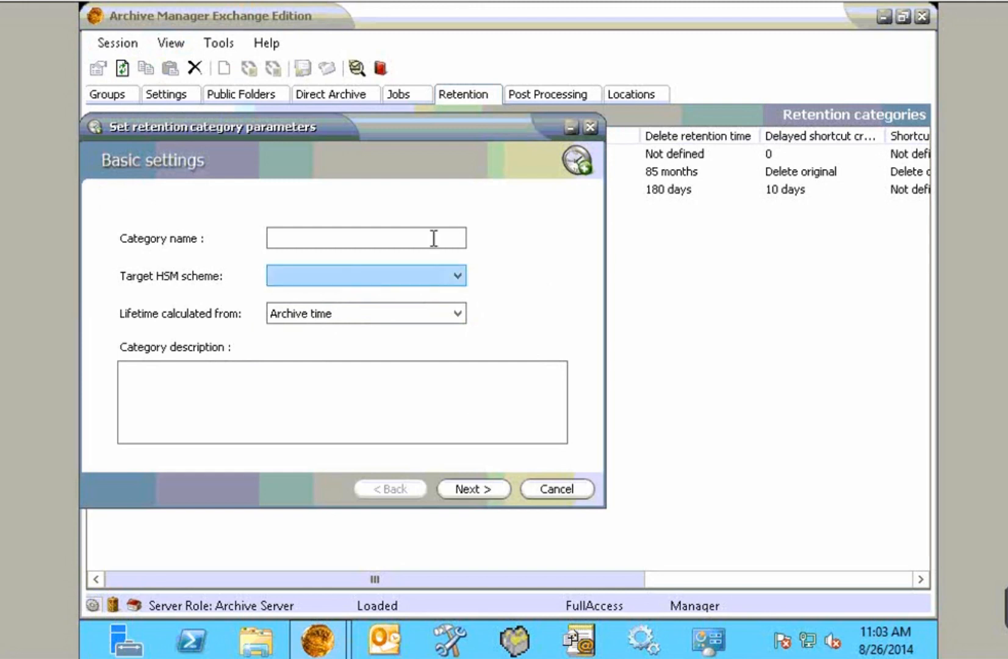
pyautogui.click(436, 239)
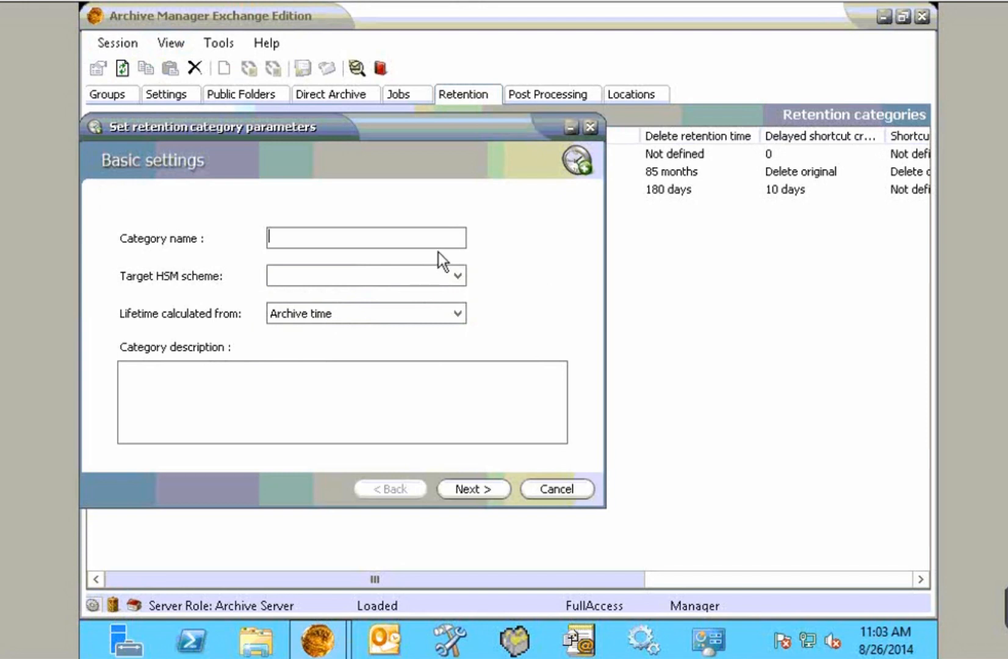
pyautogui.write('Test')
pyautogui.click(458, 278)
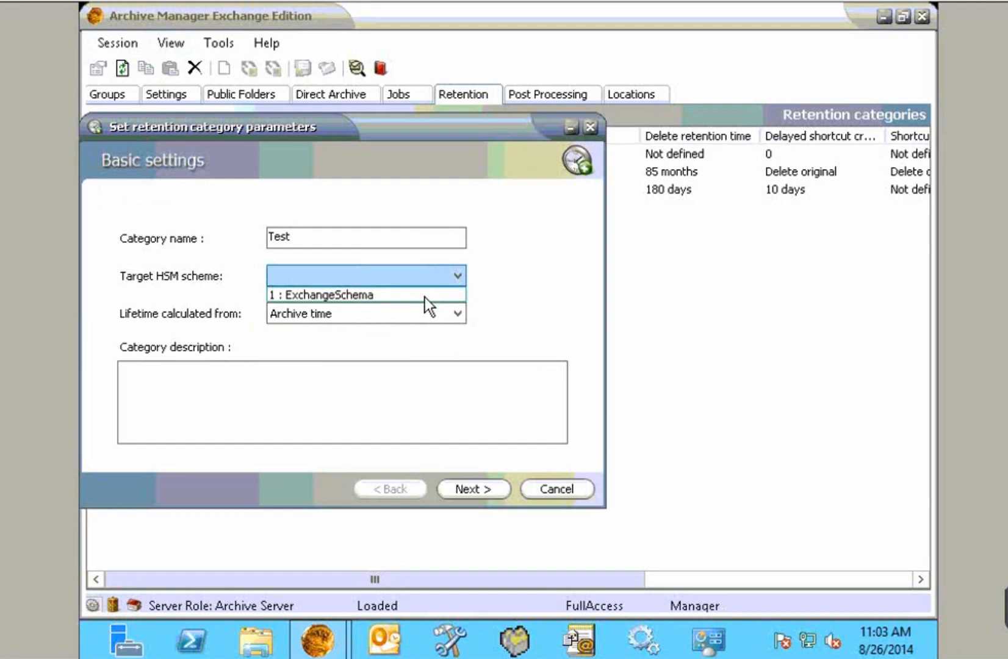
pyautogui.click(357, 311)
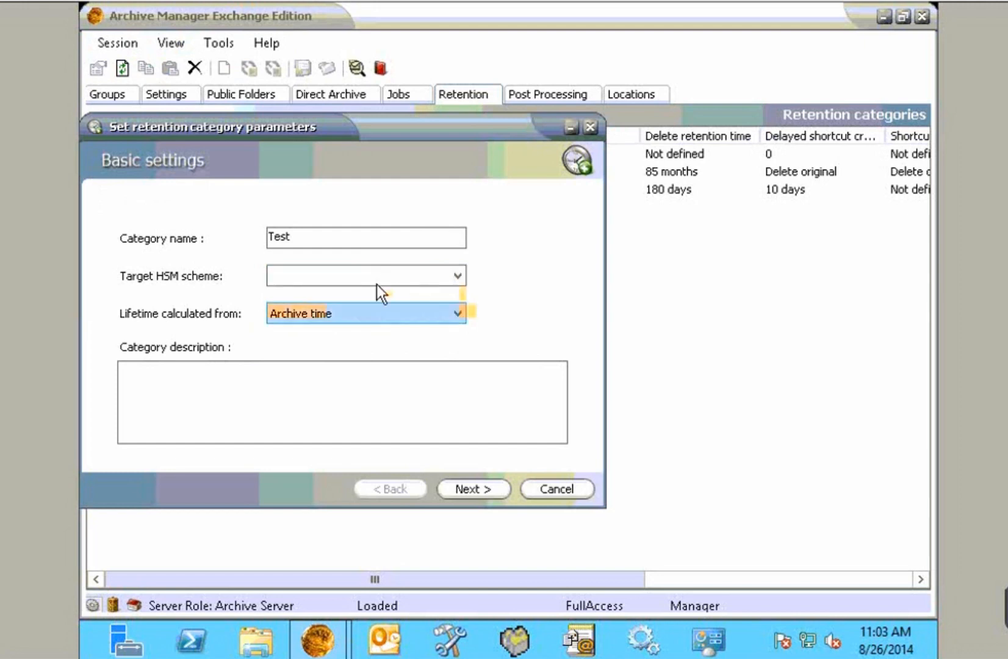
pyautogui.click(377, 283)
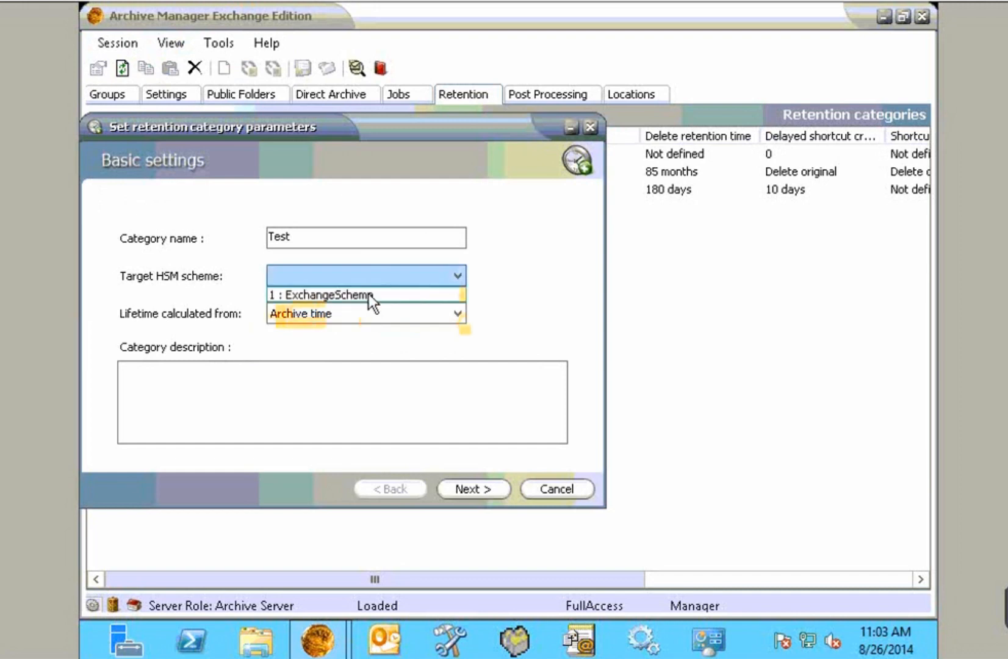
pyautogui.click(372, 296)
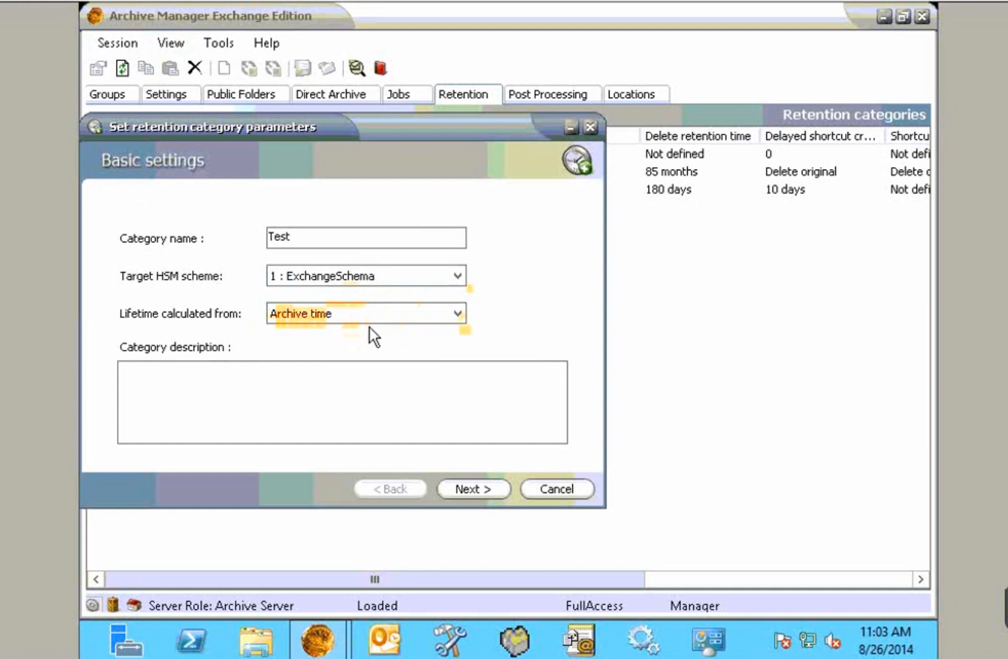
# Calculate the category's lifetime from Archive time, leave the description empty, and continue to the document lifetime settings.
pyautogui.click(398, 316)
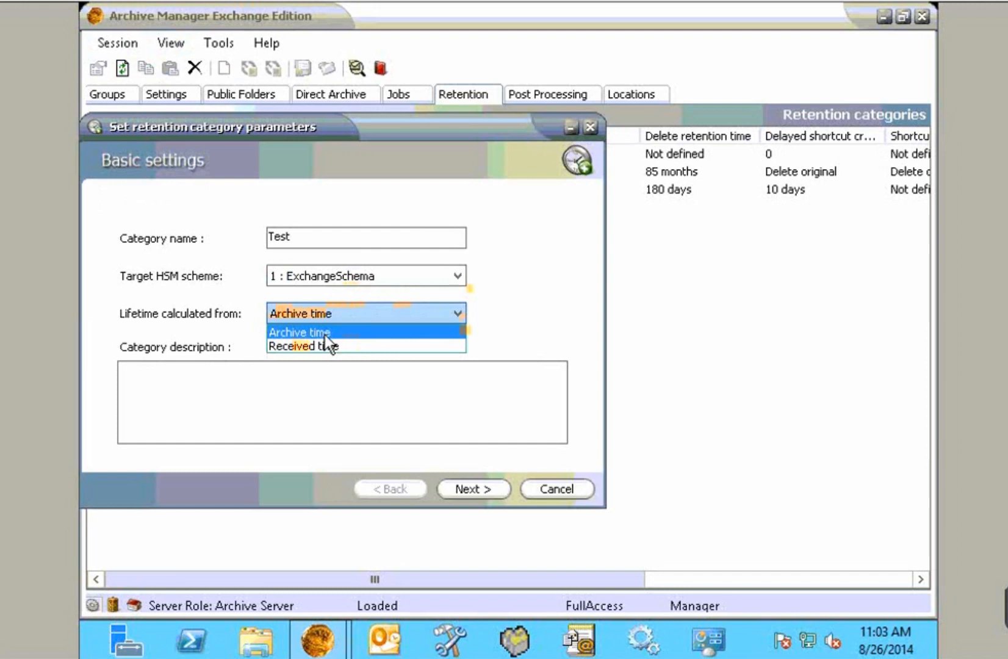
pyautogui.click(357, 330)
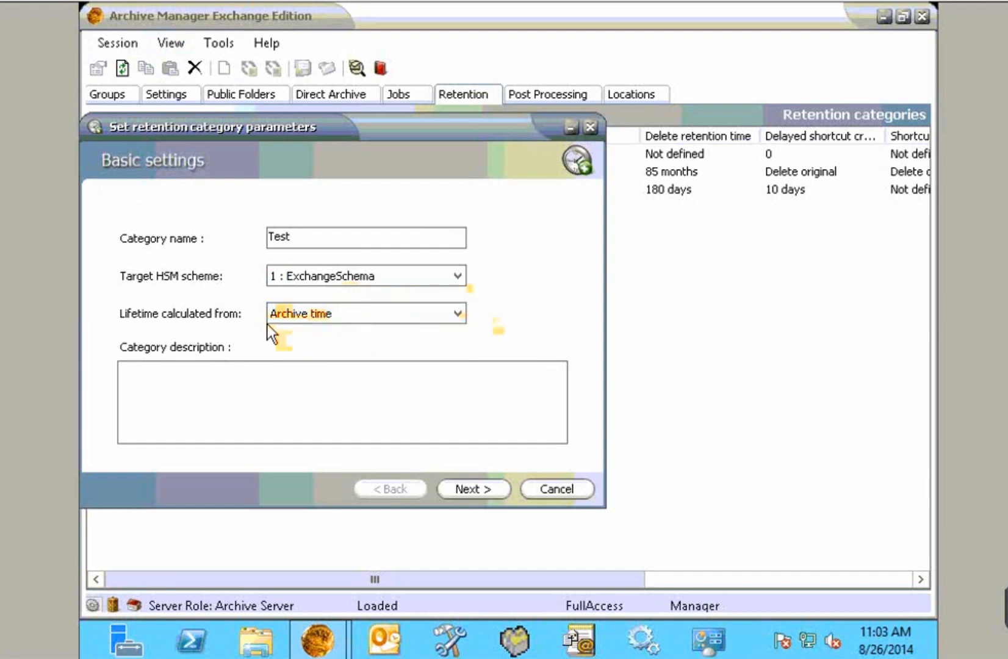
pyautogui.click(277, 388)
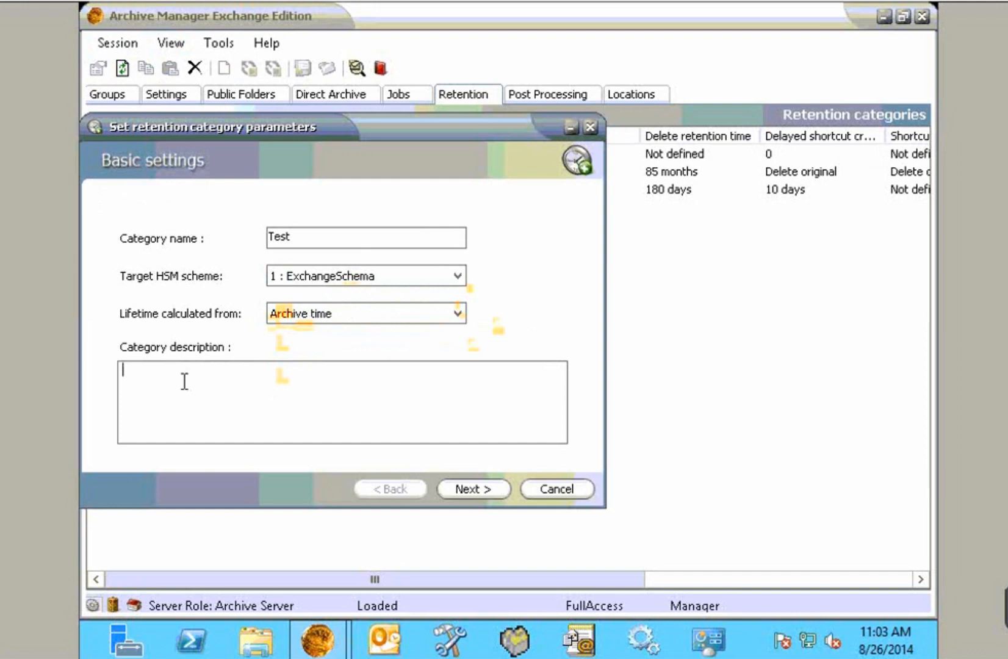
pyautogui.click(473, 489)
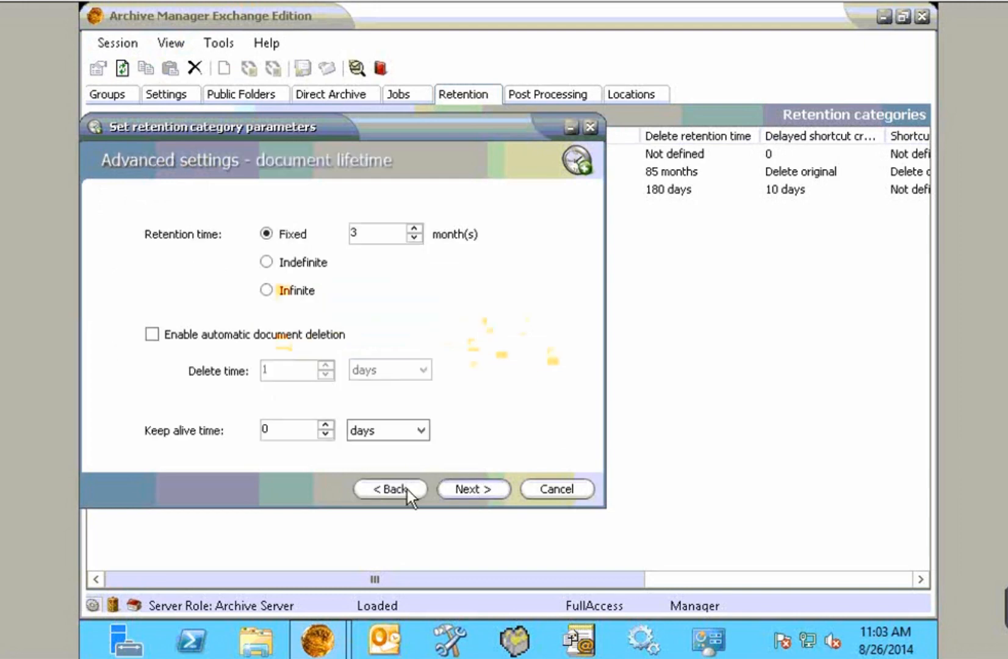
# Disable automatic document deletion for the Test category and continue to the shortcut lifetime settings.
pyautogui.press('Return')
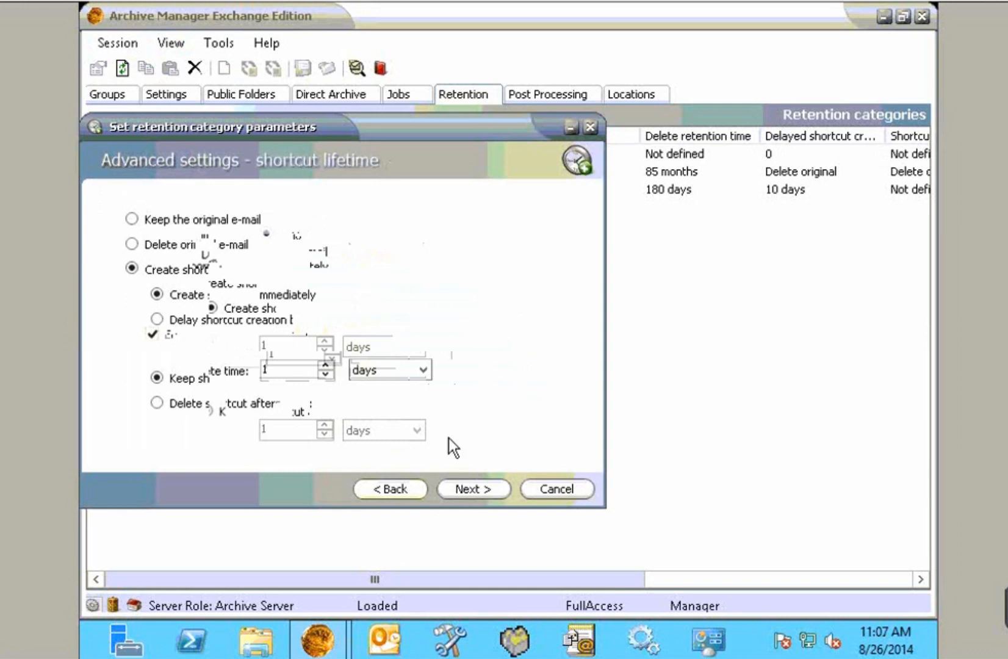
pyautogui.click(170, 337)
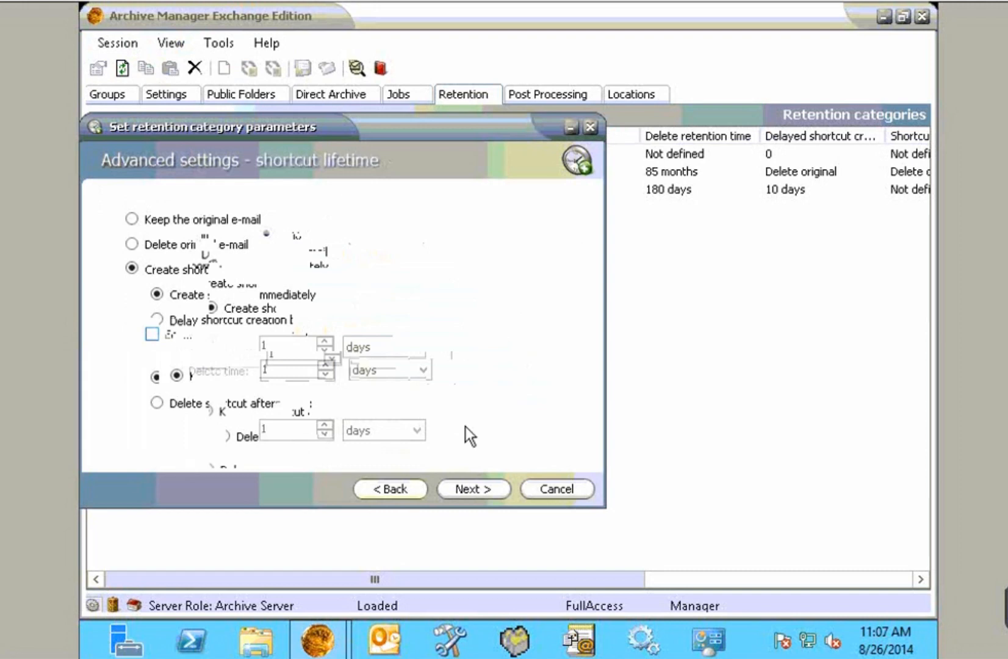
pyautogui.click(475, 491)
pyautogui.click(327, 359)
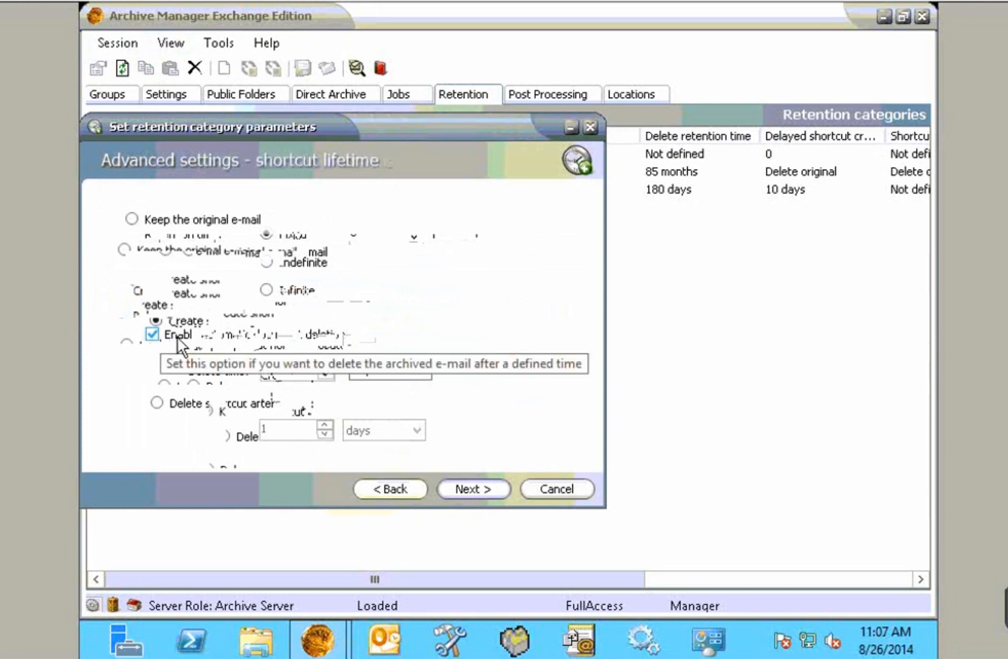
pyautogui.click(177, 338)
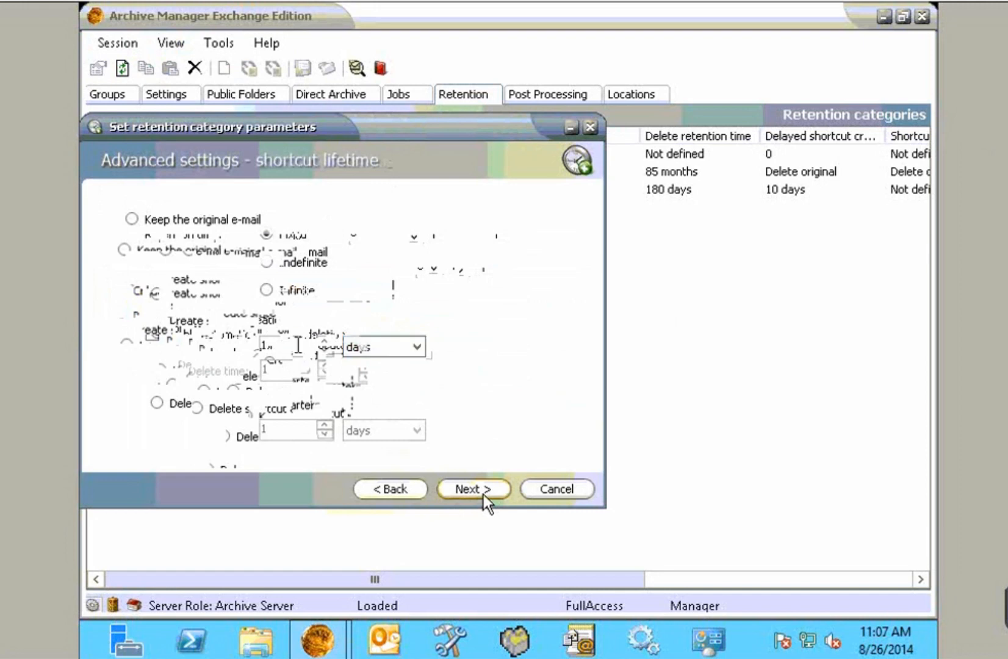
# Select the shortcut creation delay value, choose to keep the shortcuts instead of deleting them, and finish the Test category.
pyautogui.doubleClick(264, 346)
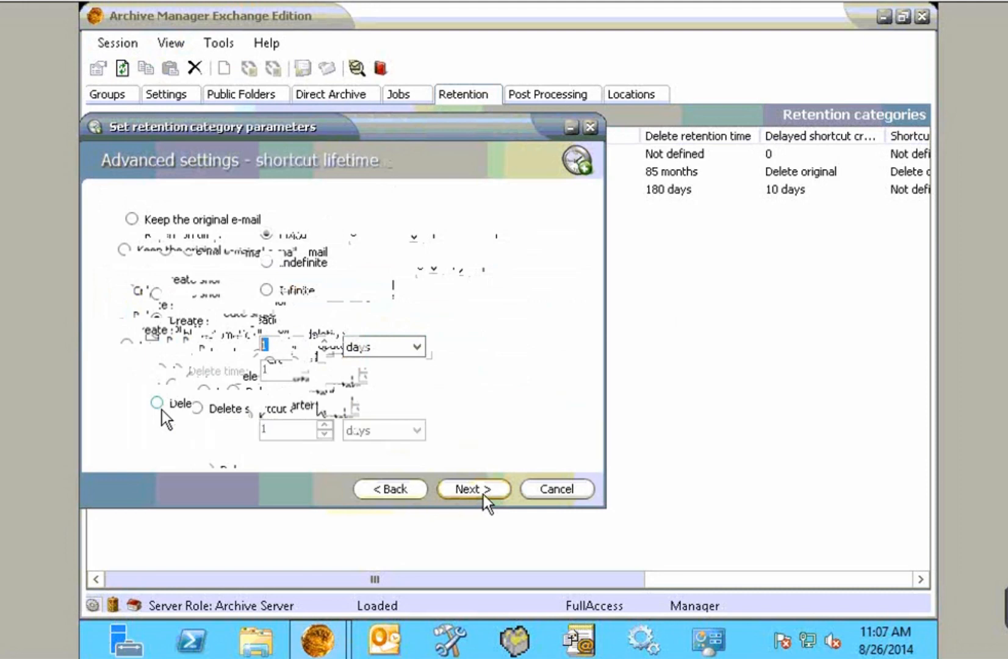
pyautogui.click(157, 404)
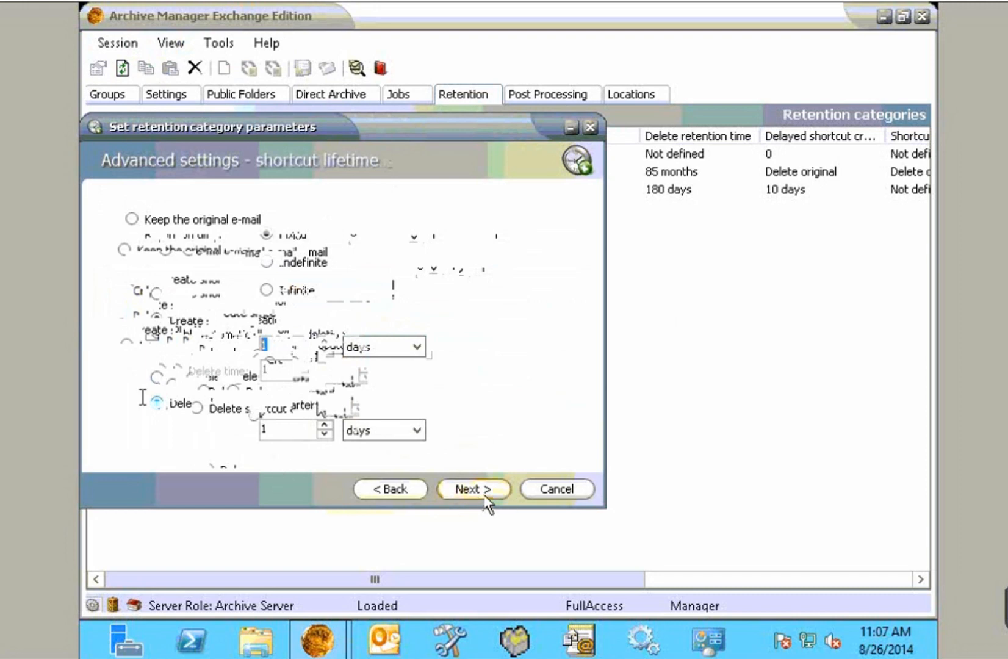
pyautogui.click(157, 377)
pyautogui.click(488, 490)
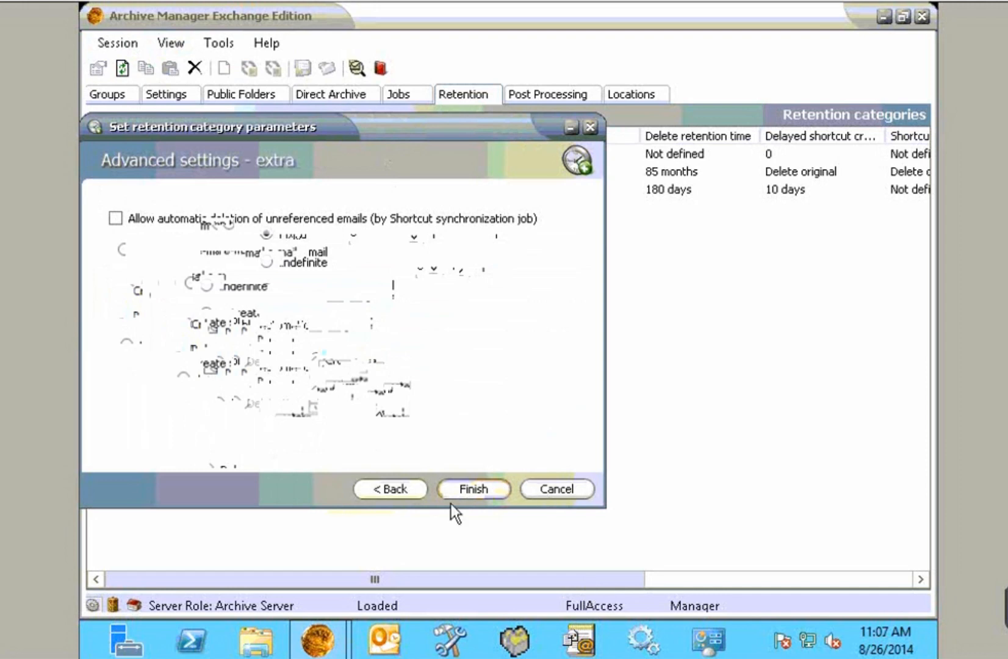
pyautogui.click(468, 495)
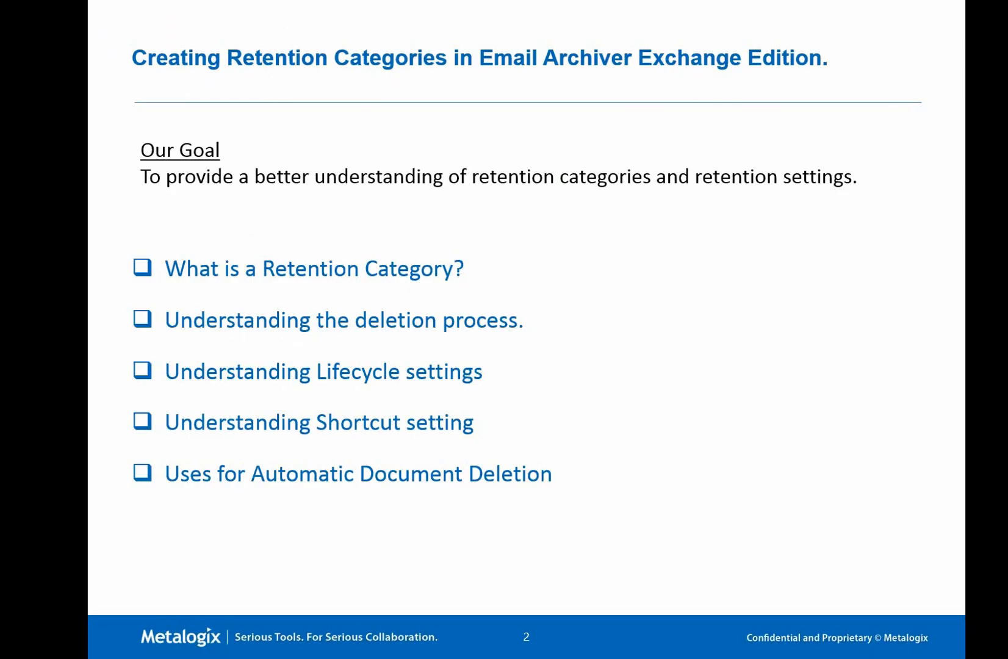
pyautogui.click(28, 407)
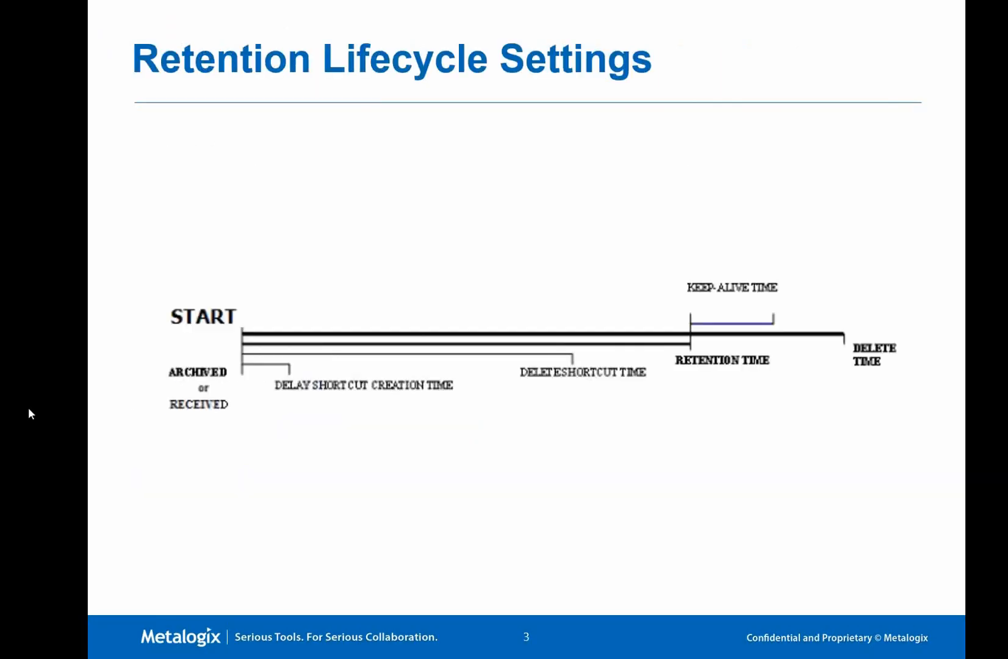
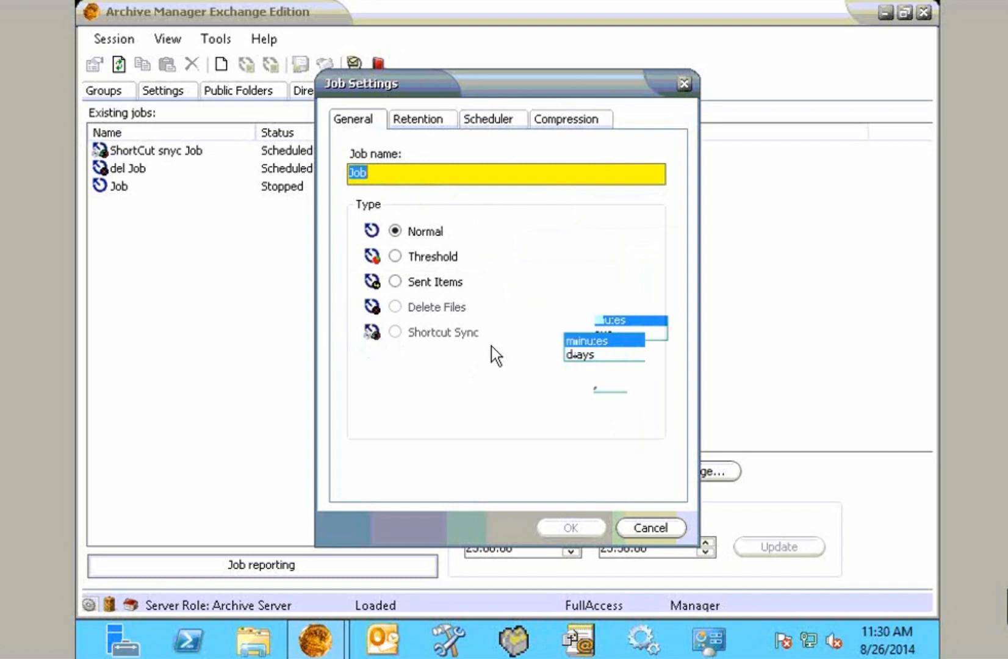
# Cancel the job settings, start another new retention category, and list its available target HSM schemes.
pyautogui.press('Escape')
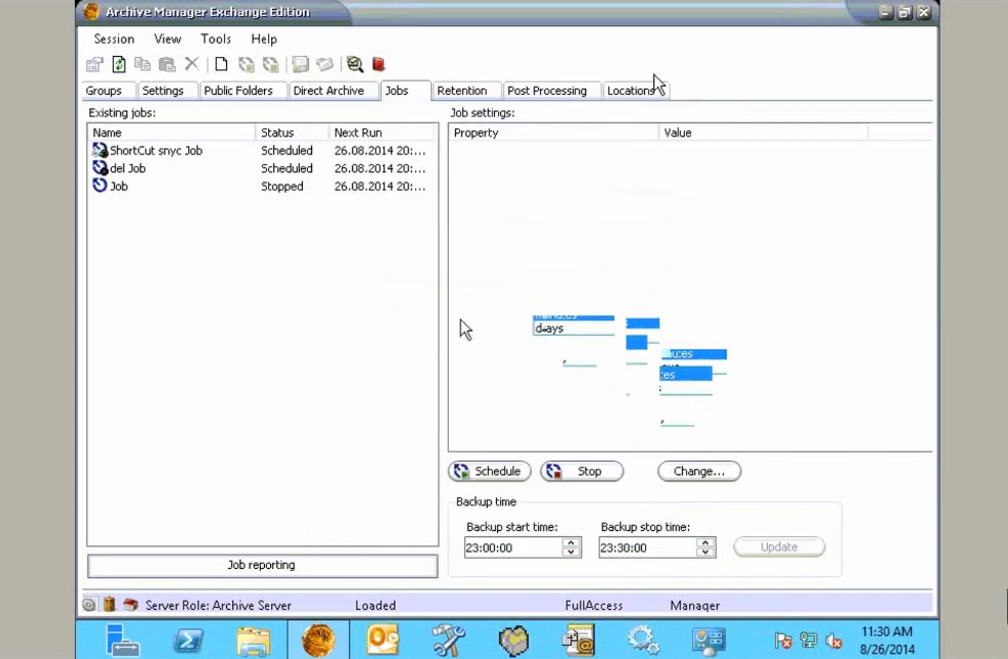
pyautogui.click(483, 95)
pyautogui.rightClick(175, 251)
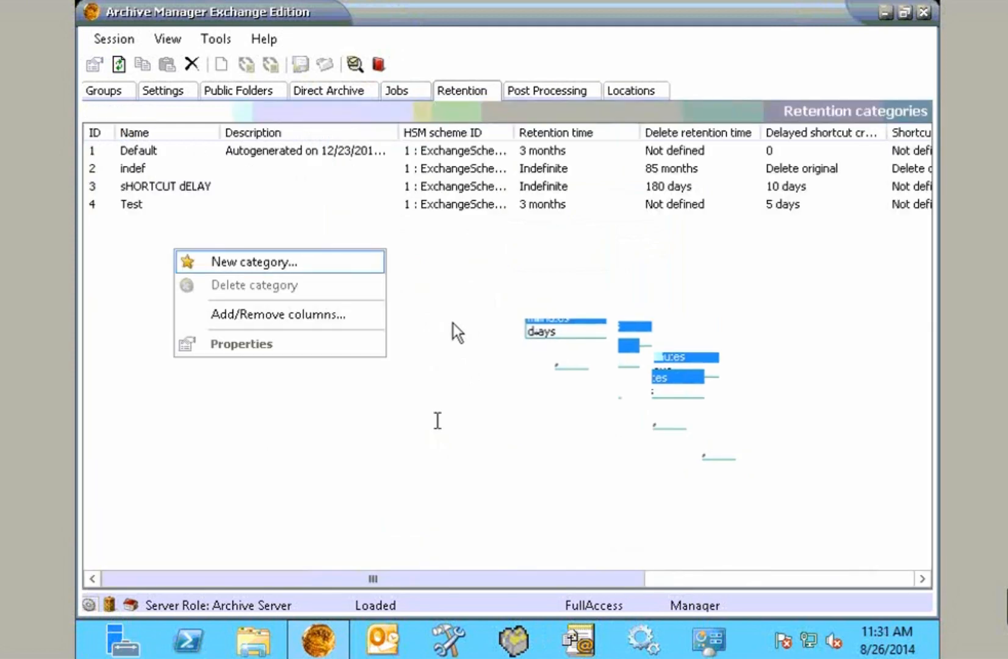
pyautogui.click(254, 263)
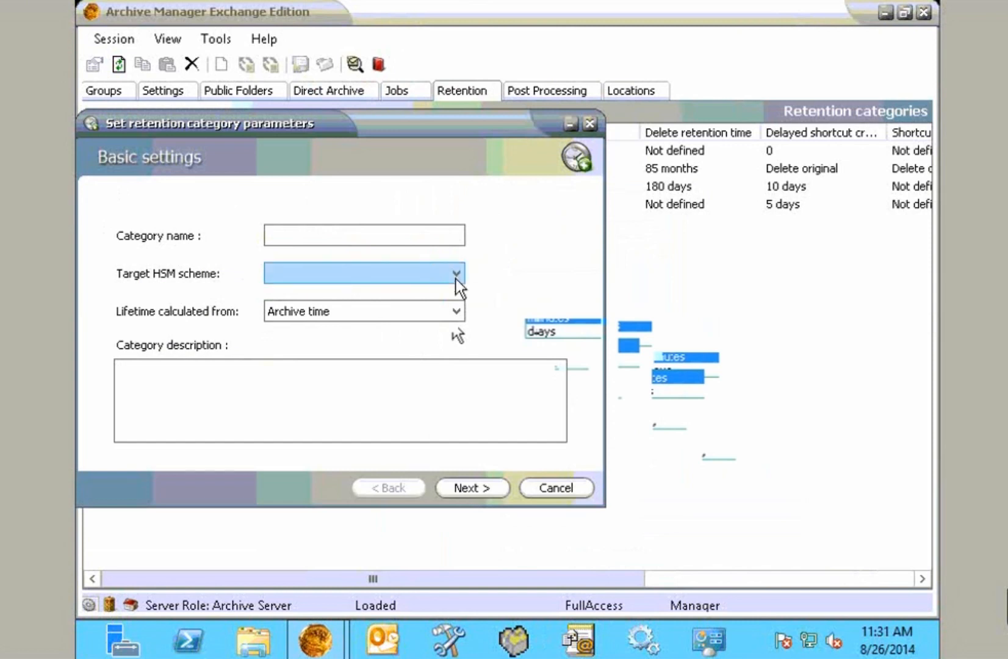
pyautogui.click(455, 281)
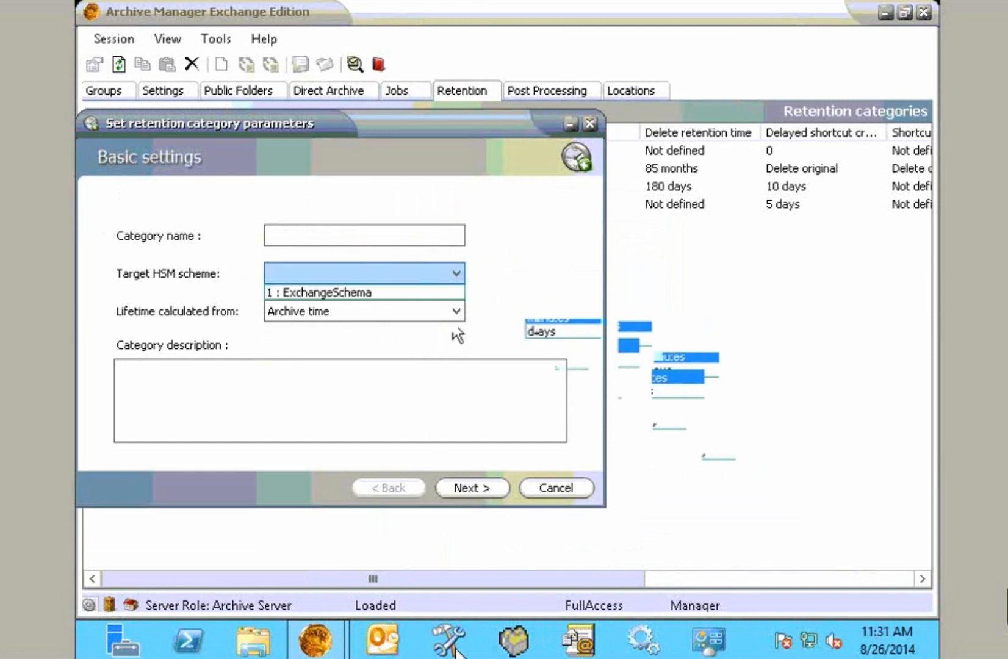
# Switch to the Configuration application and examine the HSM stores and the schema defined for Exchange.
pyautogui.click(458, 638)
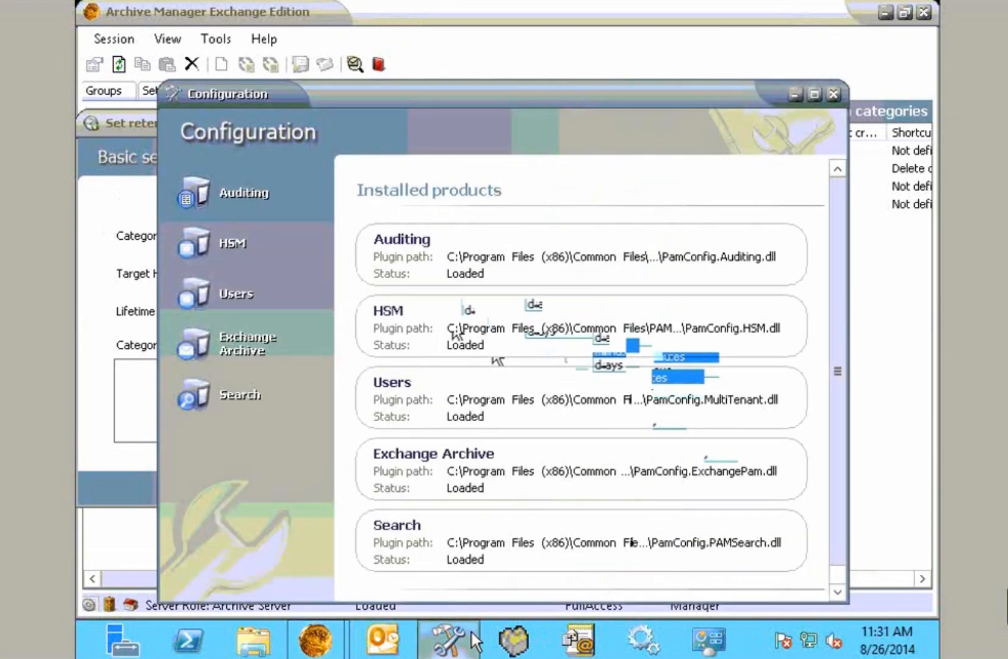
pyautogui.click(237, 244)
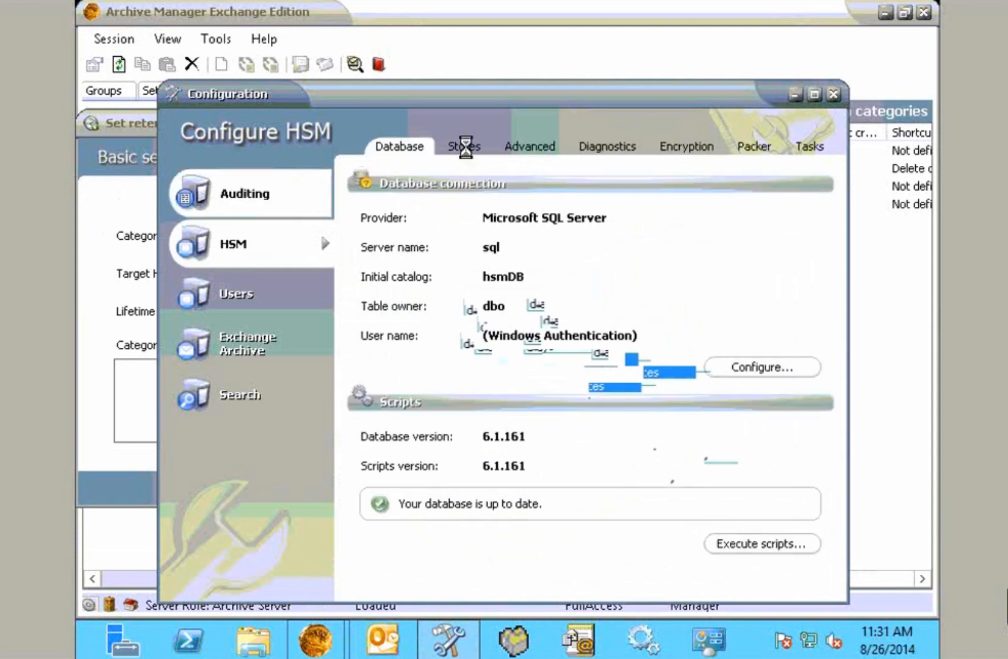
pyautogui.click(463, 148)
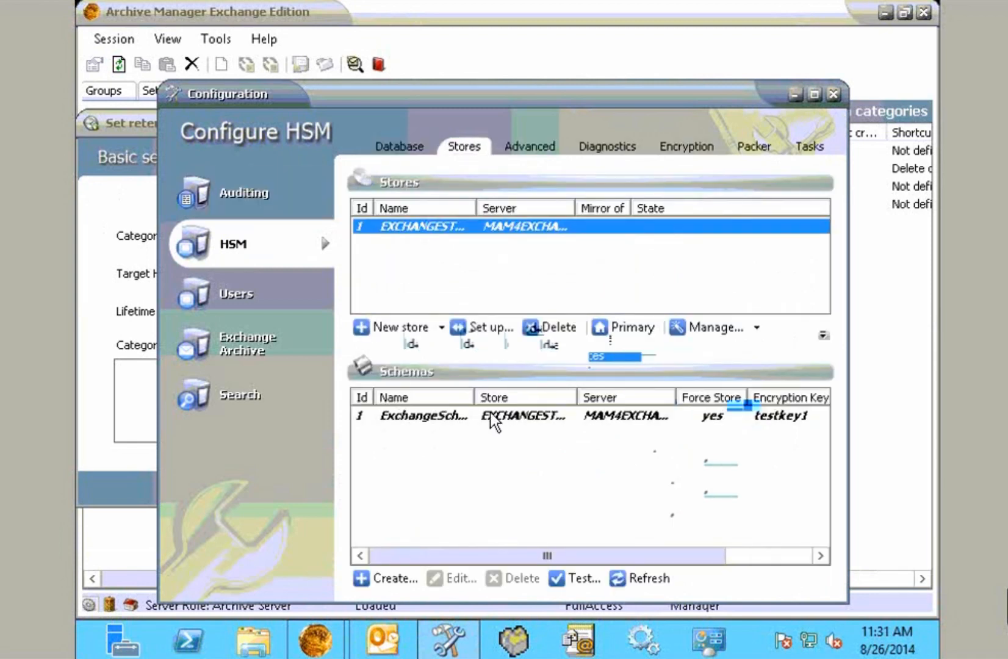
pyautogui.click(471, 421)
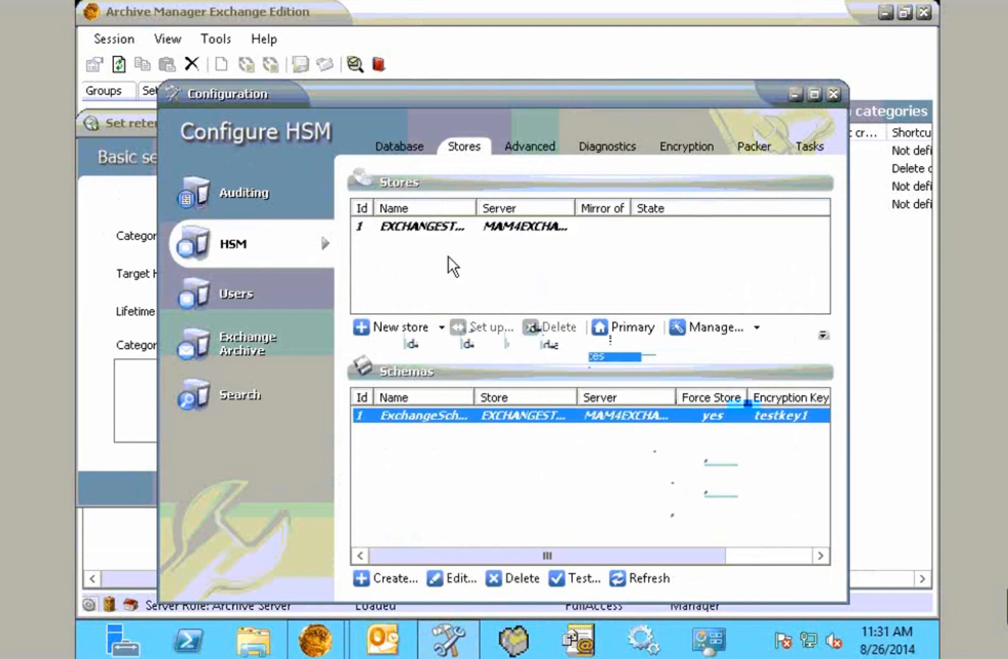
# Return to the new retention category and show where the configured schema appears among the target HSM schemes.
pyautogui.click(128, 276)
pyautogui.click(441, 279)
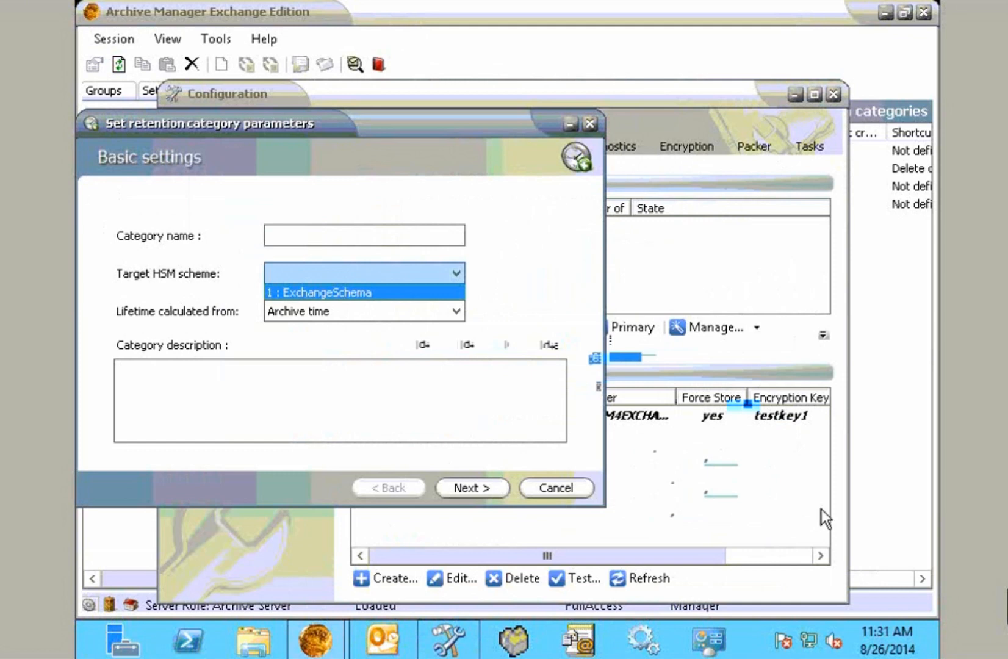
pyautogui.click(502, 294)
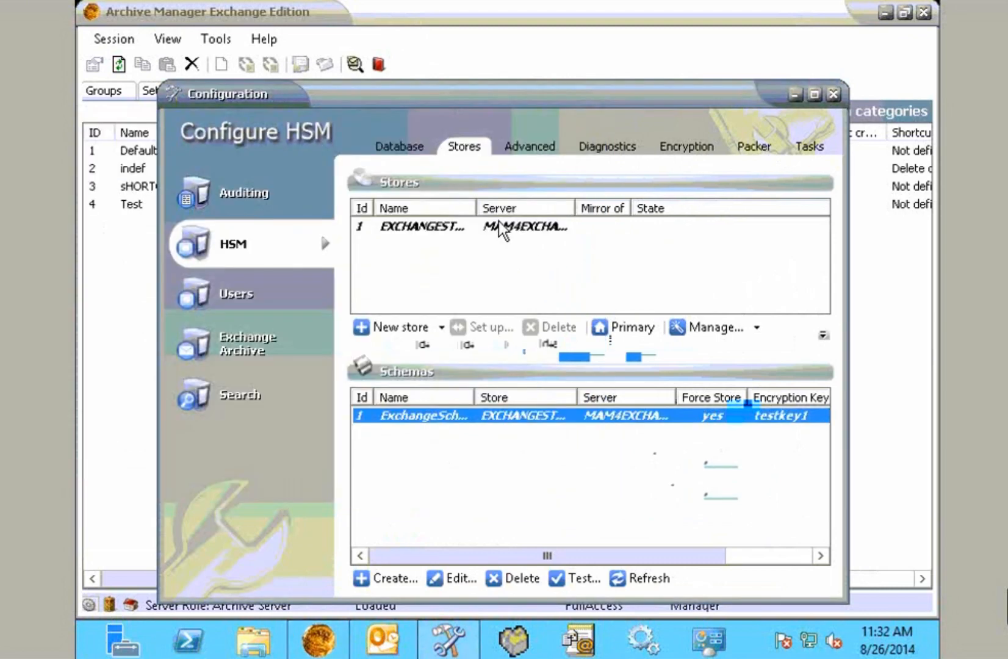
# Open the Exchange store's MediaStore administration wizard, go through its storage location settings to the end, and decline the service restart.
pyautogui.click(515, 238)
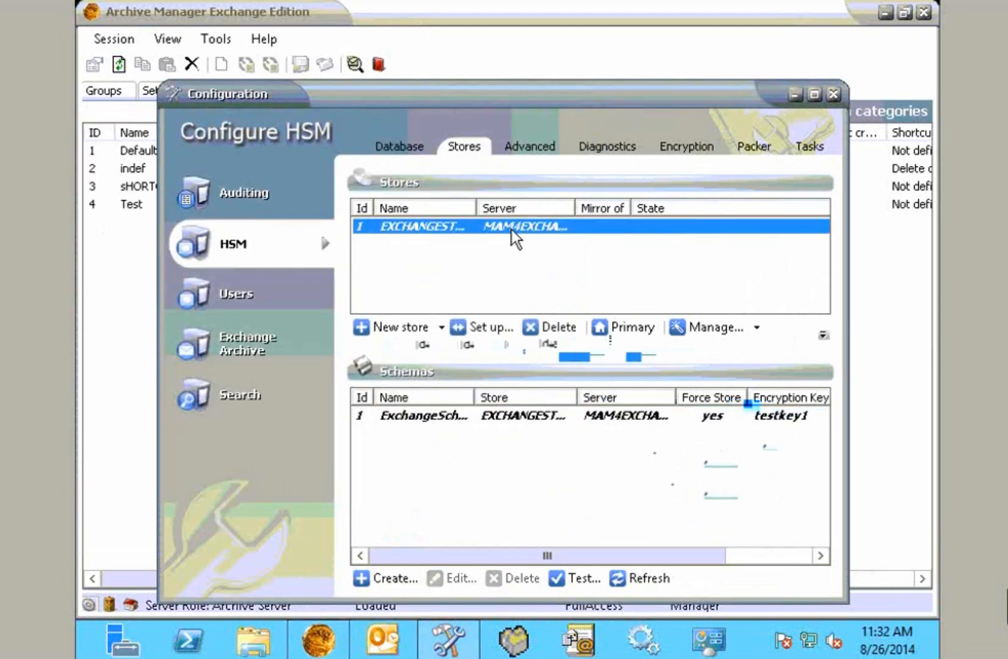
pyautogui.doubleClick(554, 230)
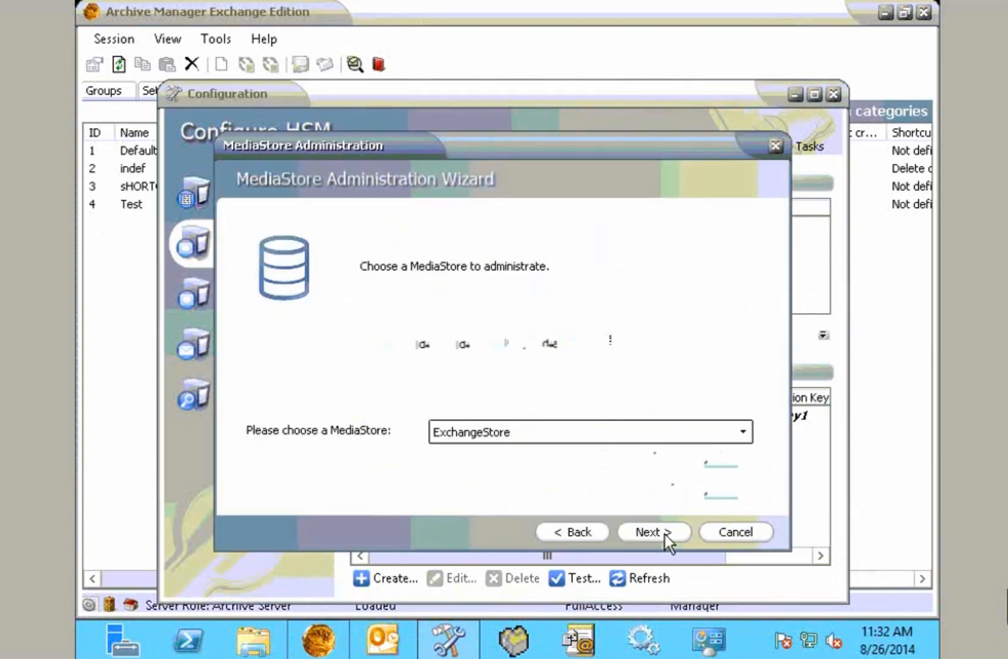
pyautogui.click(666, 534)
pyautogui.click(666, 535)
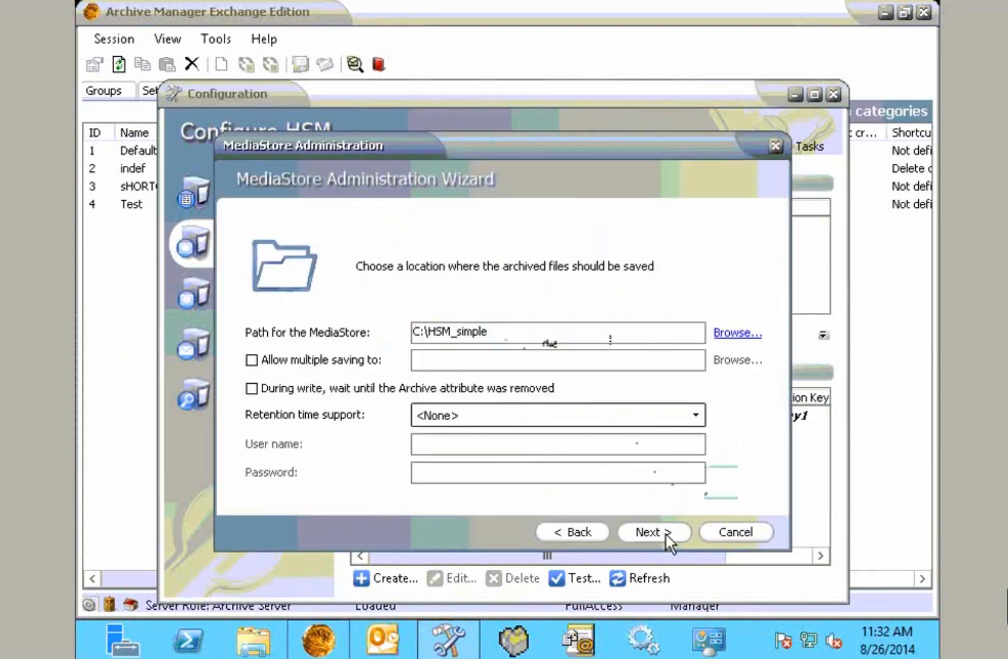
pyautogui.click(665, 534)
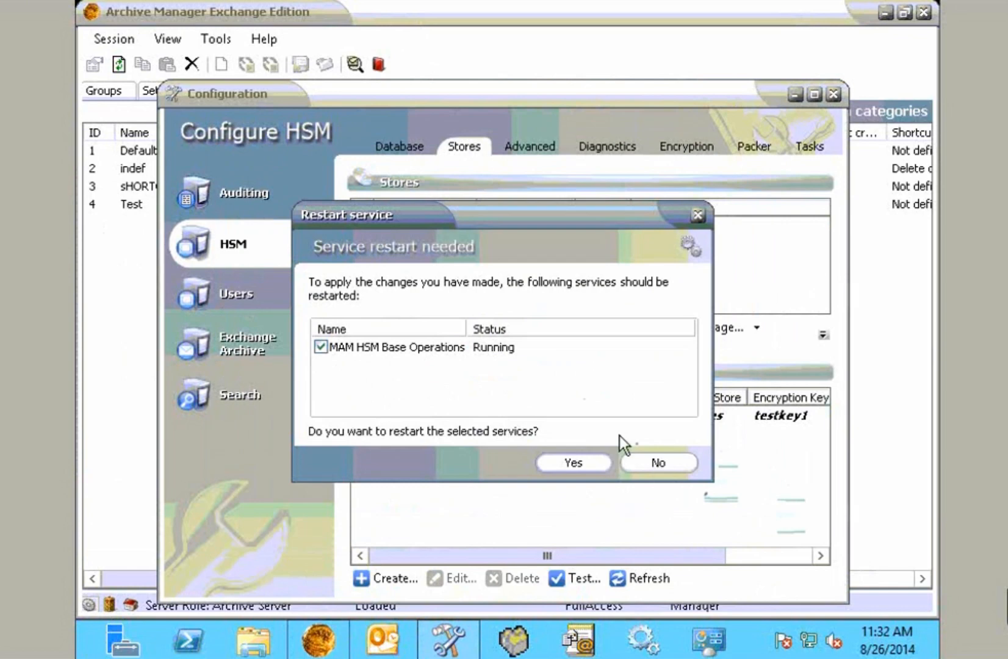
pyautogui.click(661, 463)
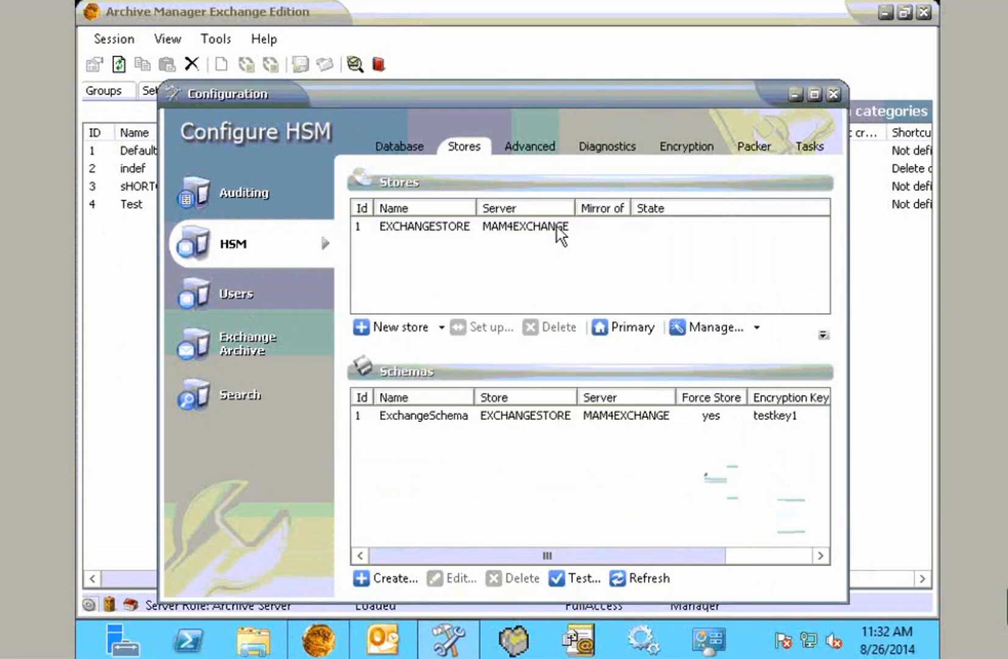
# Reopen the MediaStore wizard for ExchangeStore, try marking the store as read-only on the final page, and cancel the wizard.
pyautogui.click(556, 231)
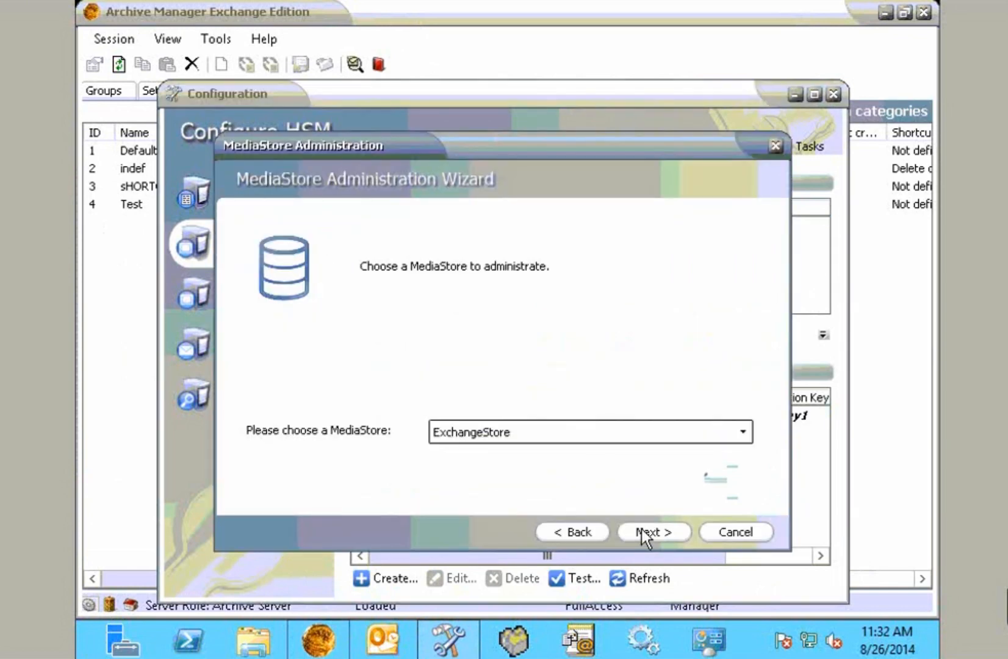
pyautogui.click(641, 530)
pyautogui.click(641, 530)
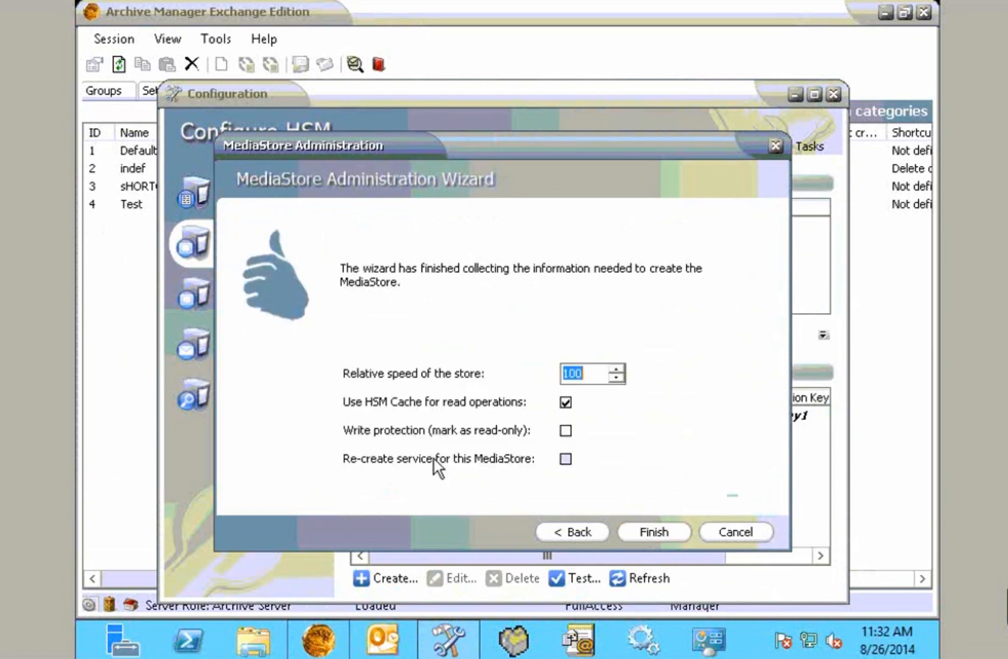
pyautogui.click(569, 433)
pyautogui.click(749, 524)
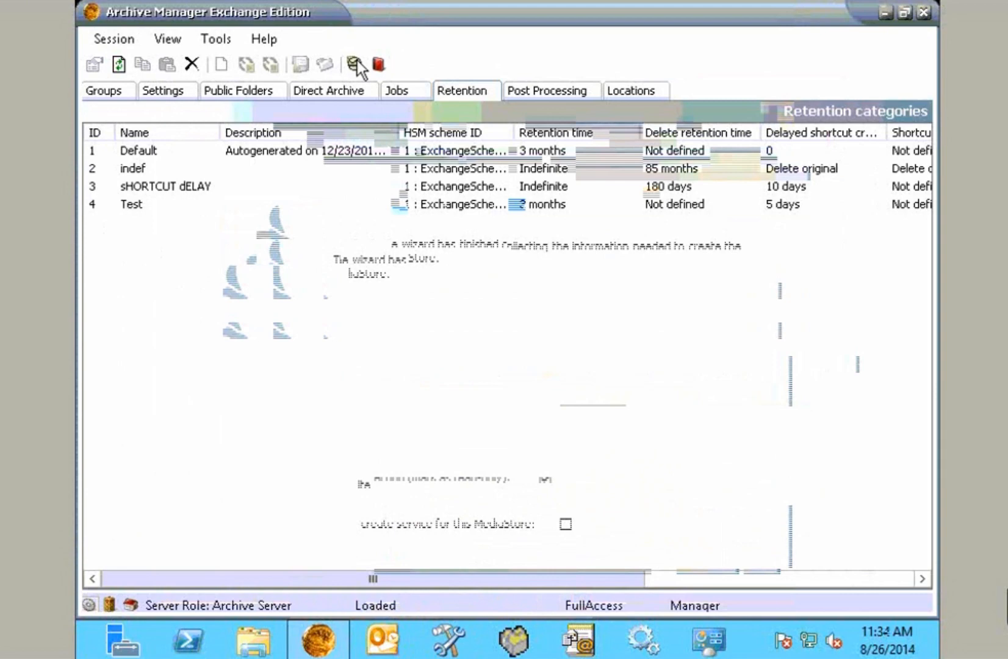
# Run an advanced archive search with the criterion that Owner is the chosen user's mailbox.
pyautogui.click(234, 98)
pyautogui.click(188, 280)
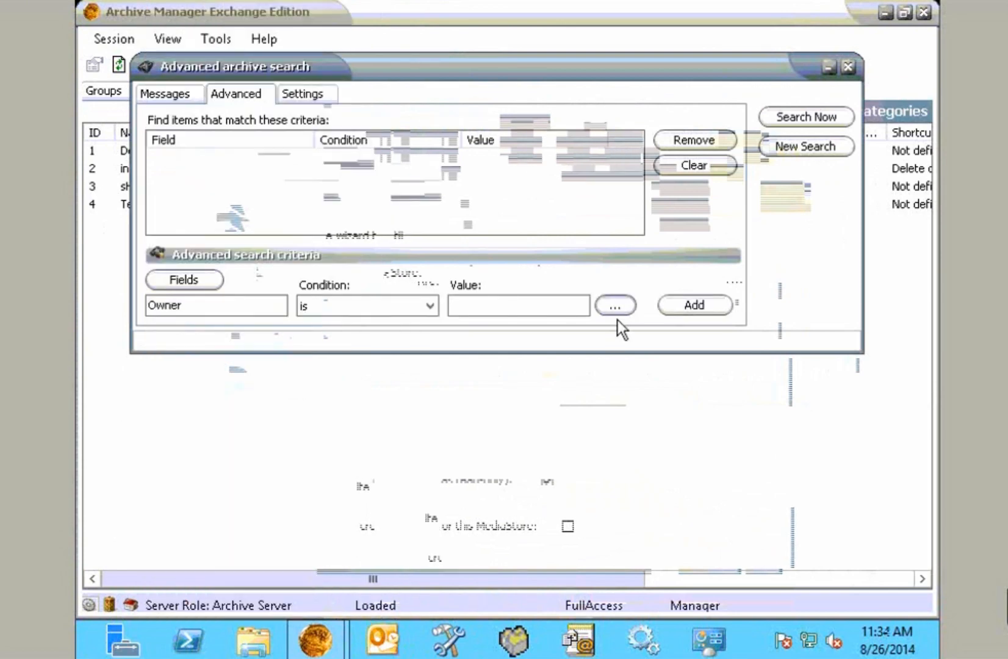
pyautogui.click(616, 311)
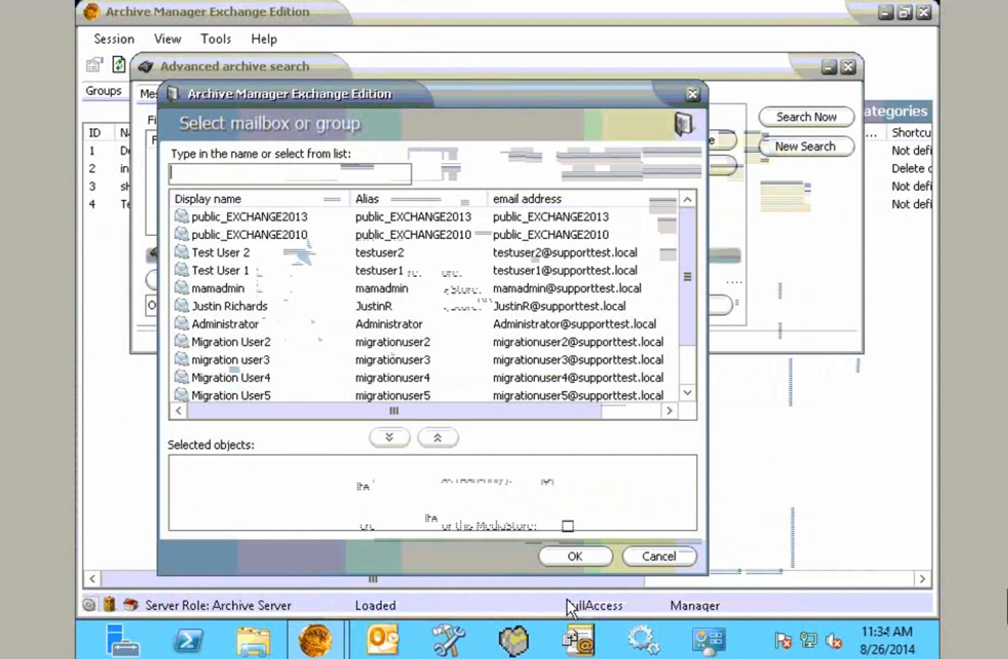
pyautogui.doubleClick(247, 306)
pyautogui.click(576, 557)
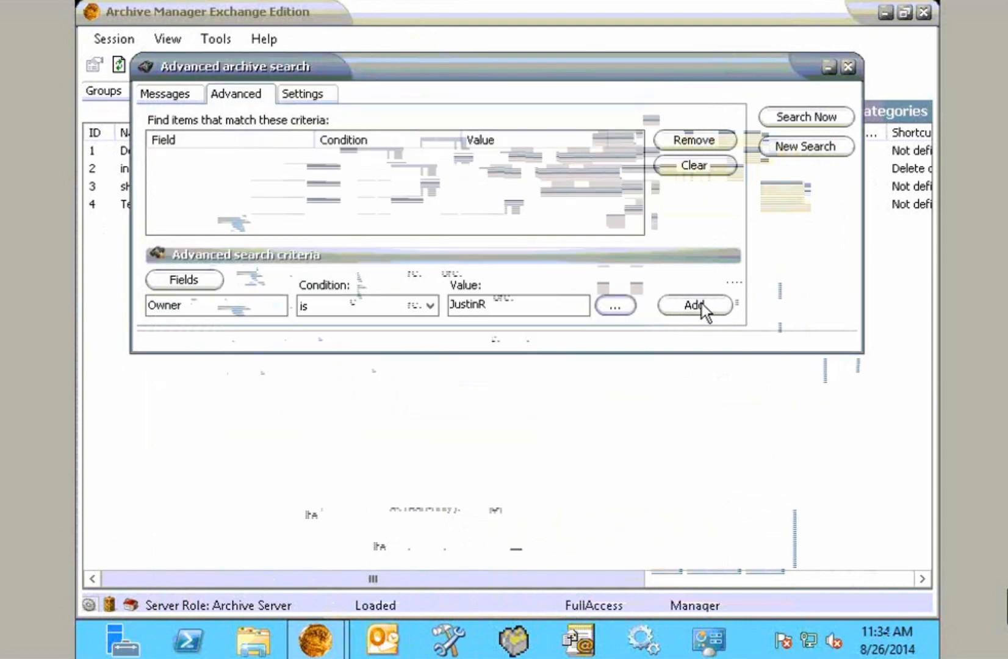
pyautogui.click(695, 305)
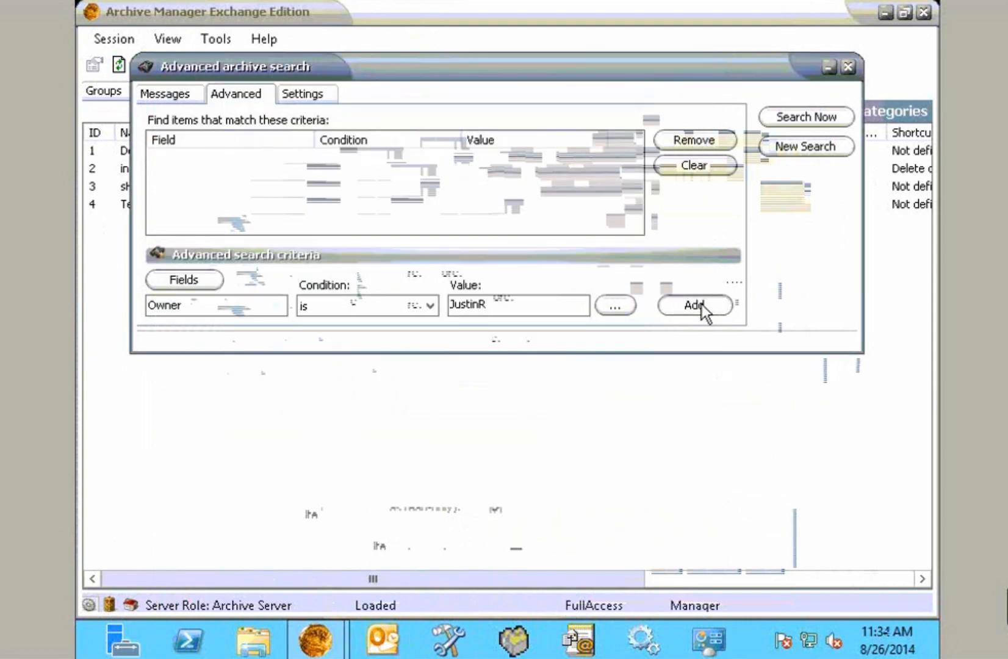
pyautogui.click(828, 115)
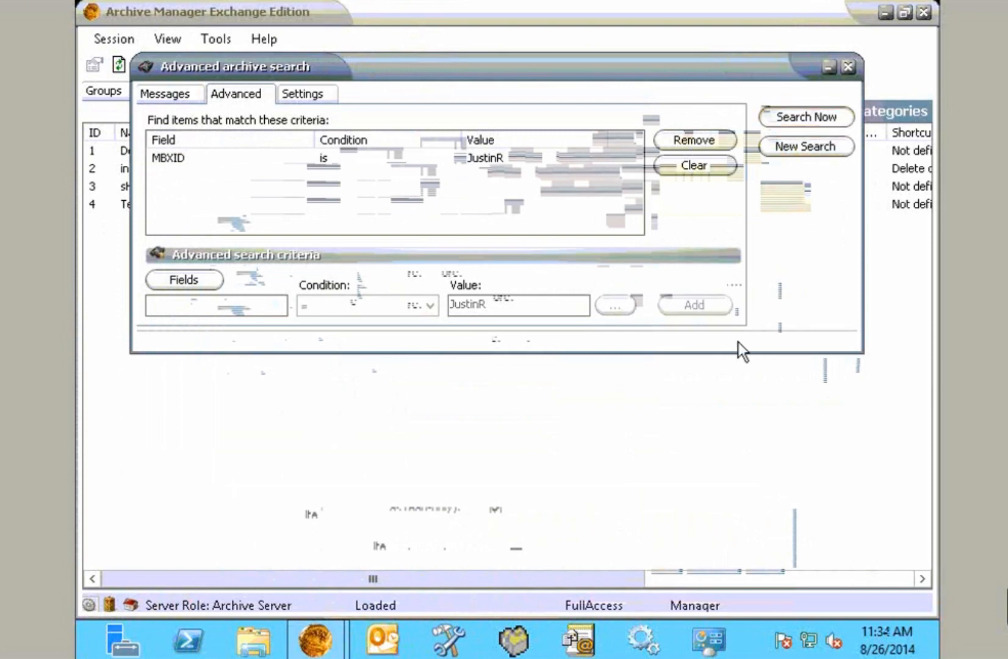
# Select all items found in the archive search, show the actions available for them, including Mark for delete, and close the search without applying any.
pyautogui.moveTo(658, 61); pyautogui.dragTo(687, 21)
pyautogui.click(419, 373)
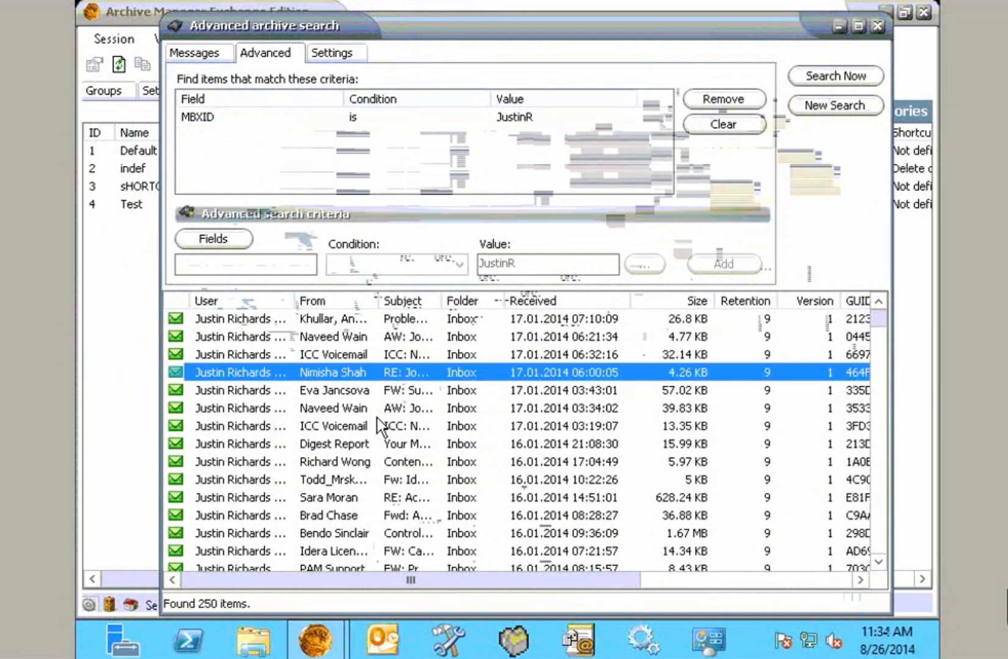
pyautogui.scroll(-10, 382, 426)
pyautogui.scroll(10, 378, 434)
pyautogui.hotkey('ctrl', 'a')
pyautogui.rightClick(313, 384)
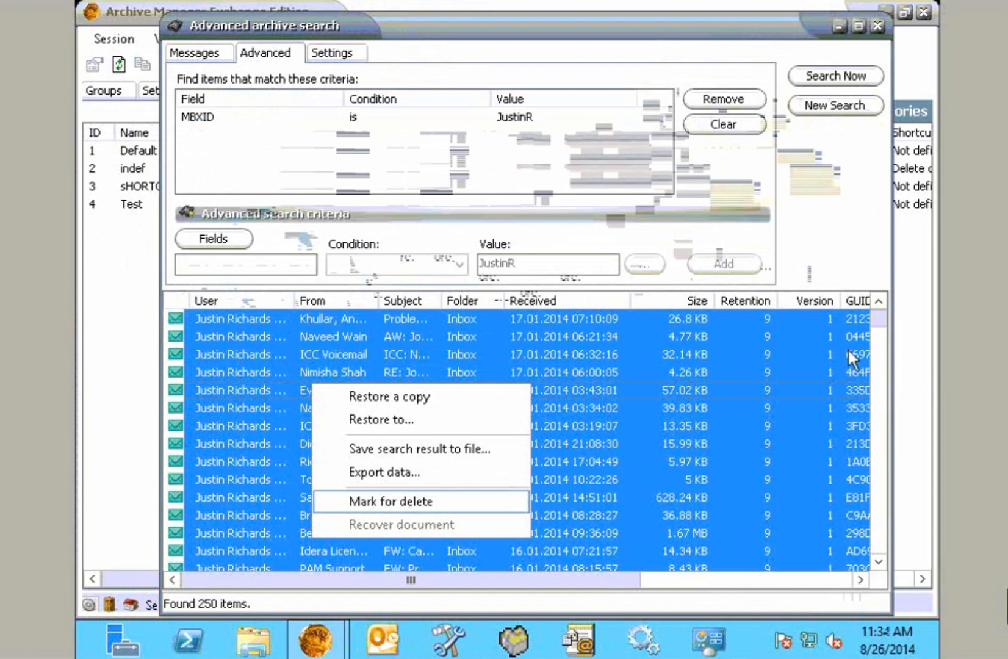
pyautogui.click(408, 354)
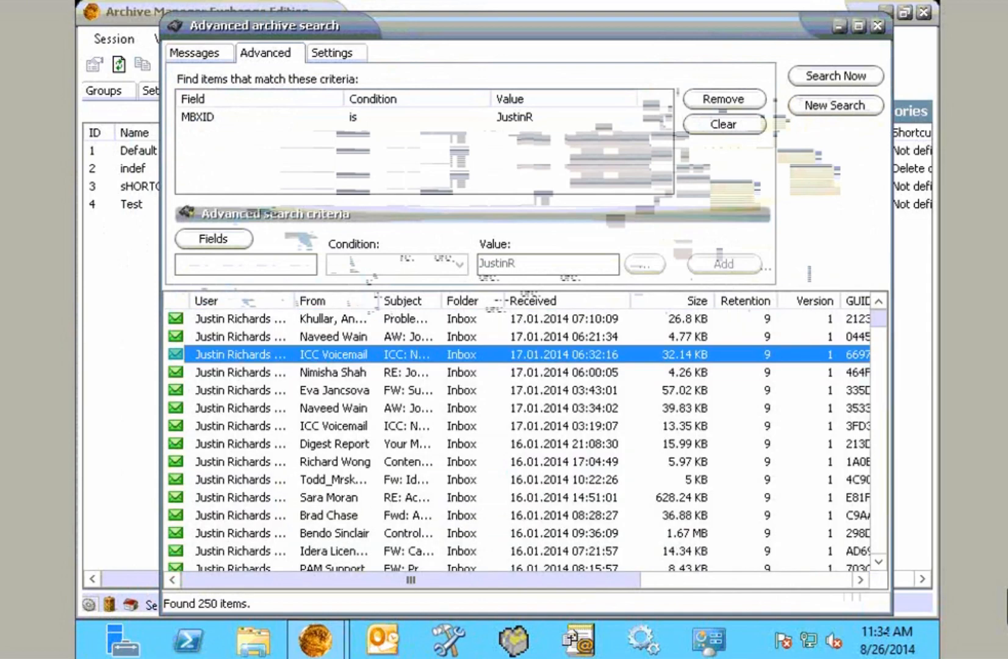
pyautogui.click(878, 26)
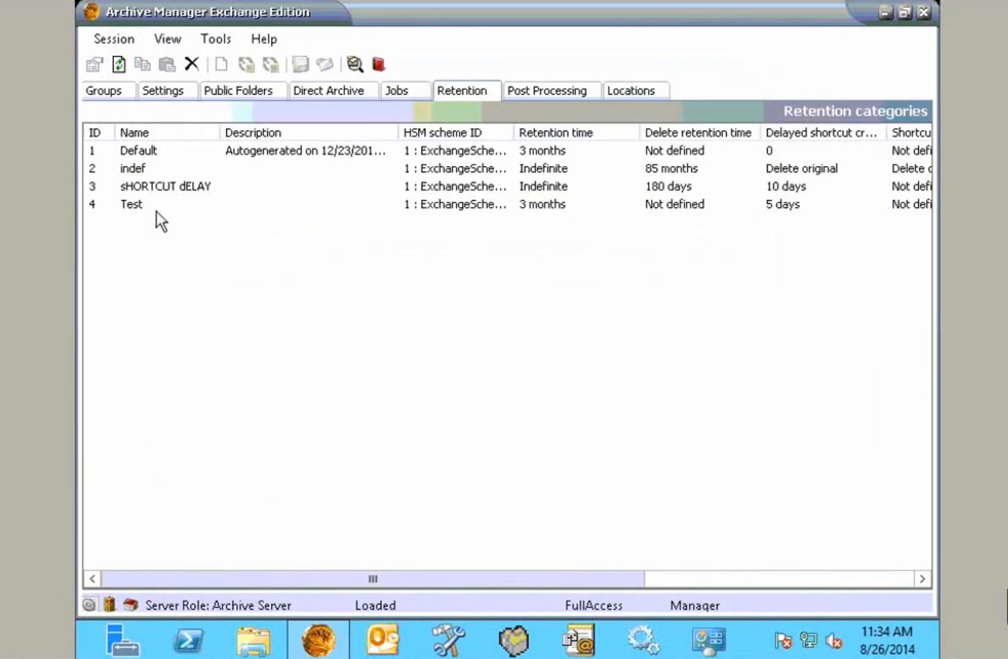
# Review the general and additional properties of the sHORTCUT dELAY retention category, and close them without changes.
pyautogui.click(135, 210)
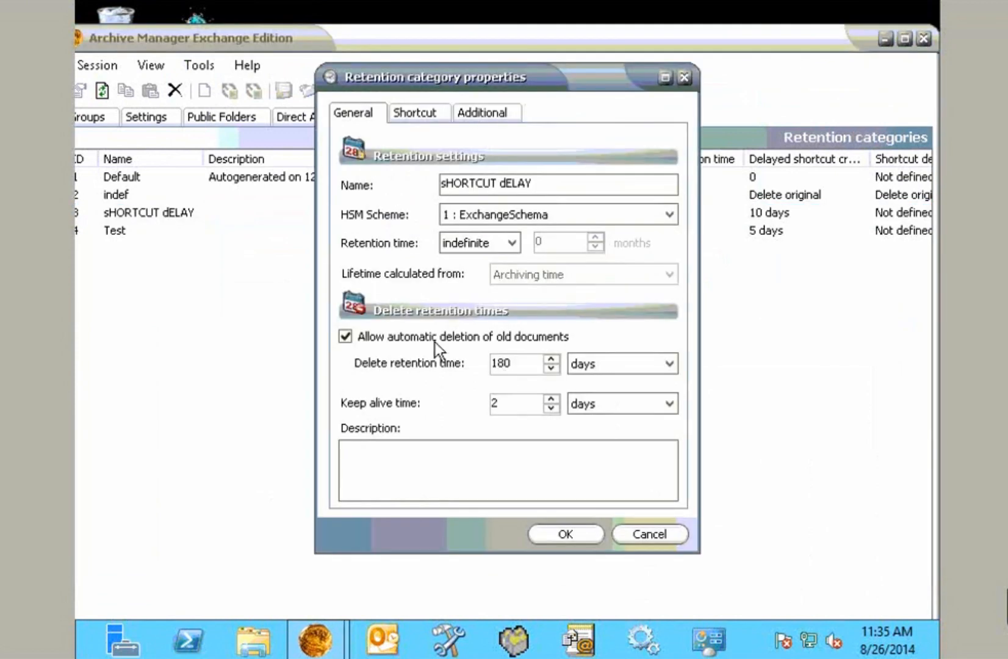
pyautogui.click(484, 116)
pyautogui.click(666, 531)
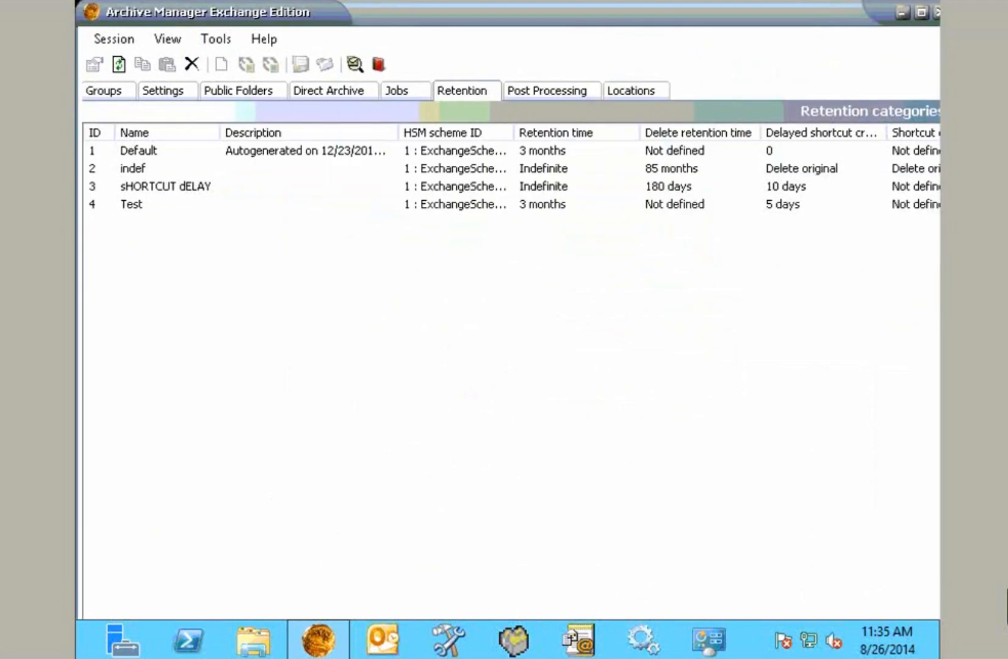